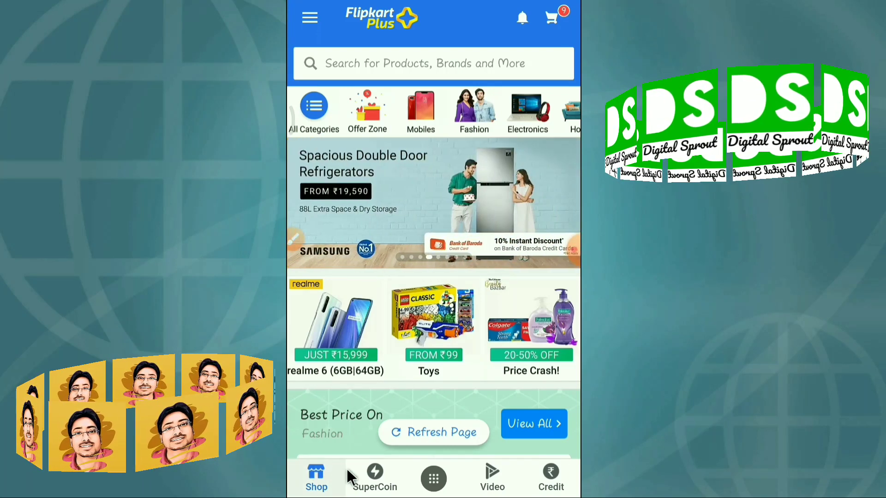
Step: Browse the SuperCoin Zone's 334-coin balance, Earn, Rewards and recharge offers, returning to the top
left_click(370, 477)
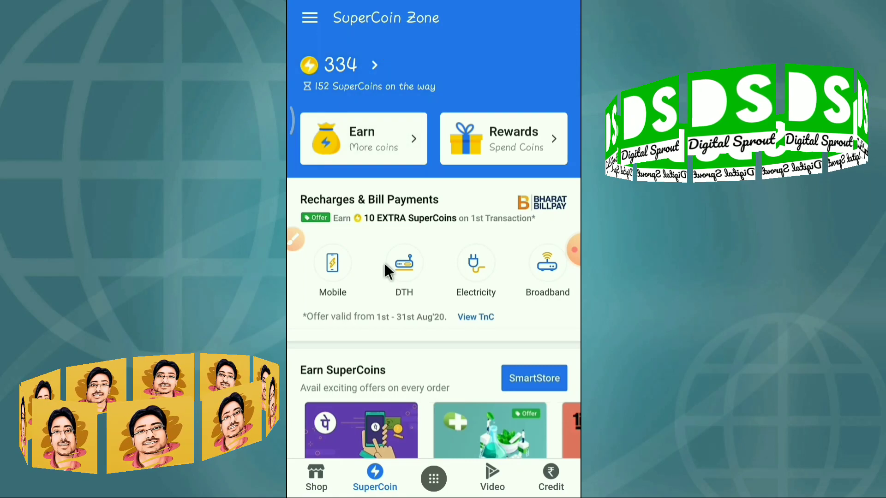
scroll(384, 261, "down", 15)
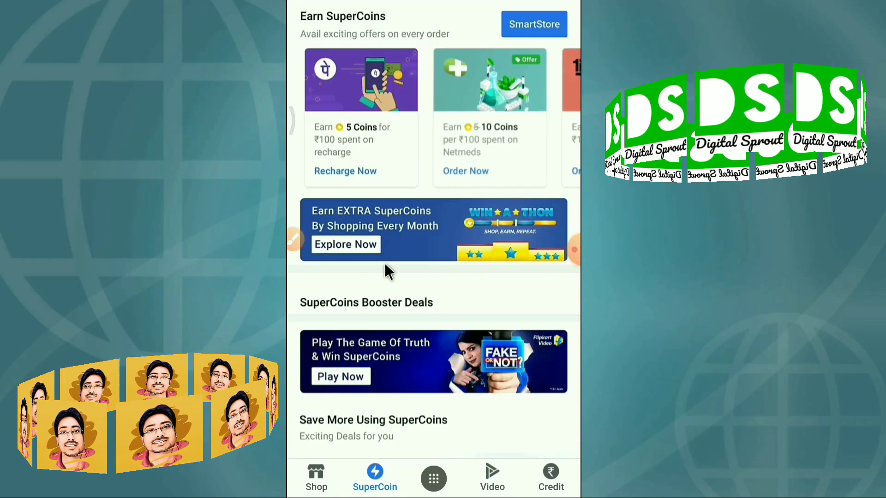
scroll(385, 264, "down", 10)
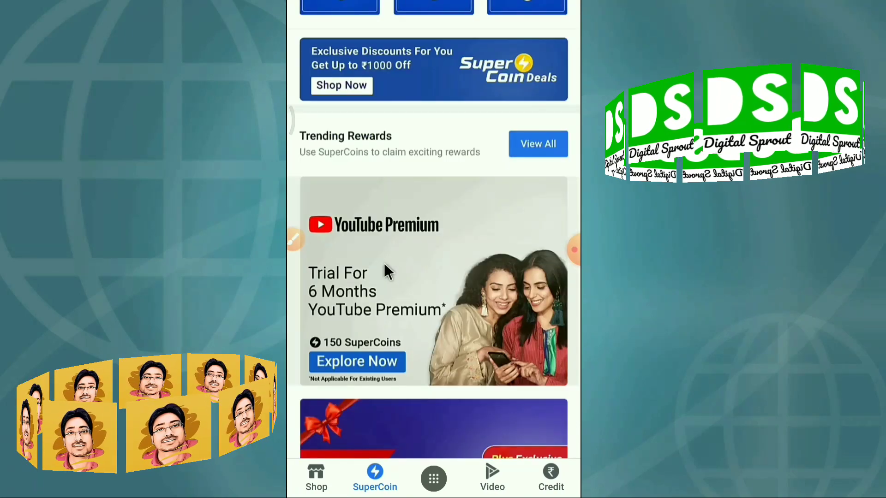
scroll(397, 296, "down", 5)
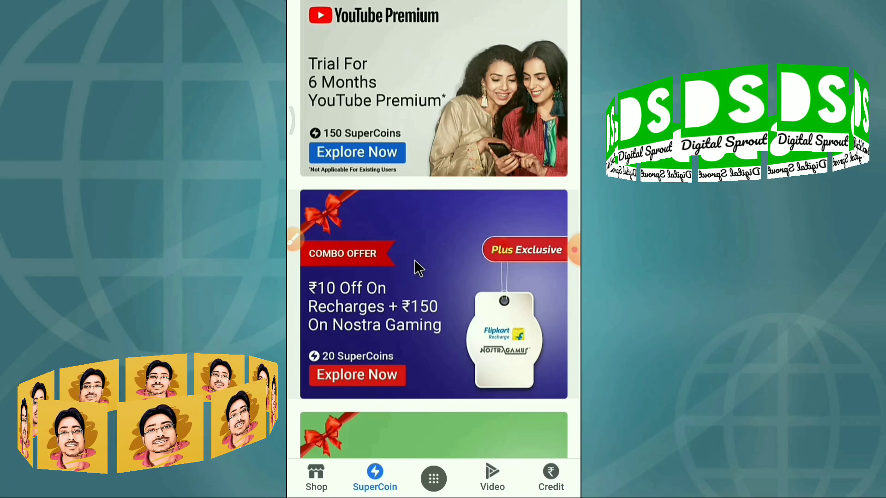
scroll(414, 260, "up", 5)
scroll(415, 266, "up", 10)
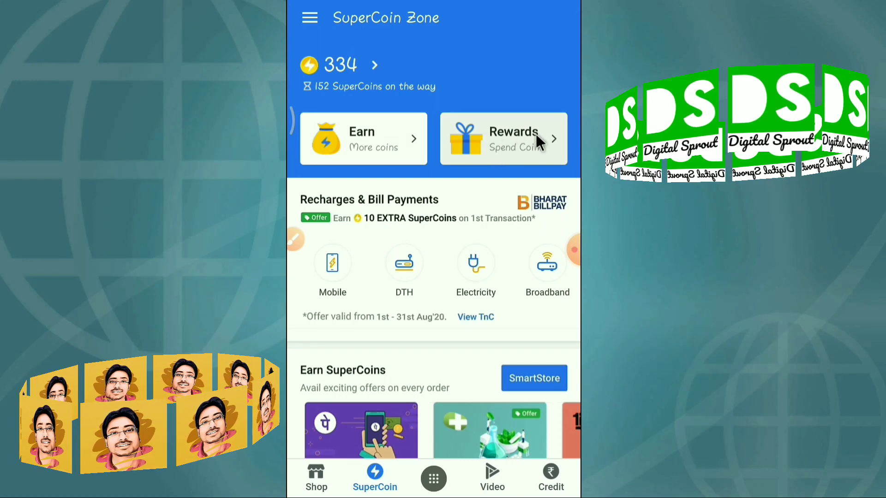
Step: Copy the offer code of the claimed Combo Reward Rs 50 recharge voucher
left_click(508, 133)
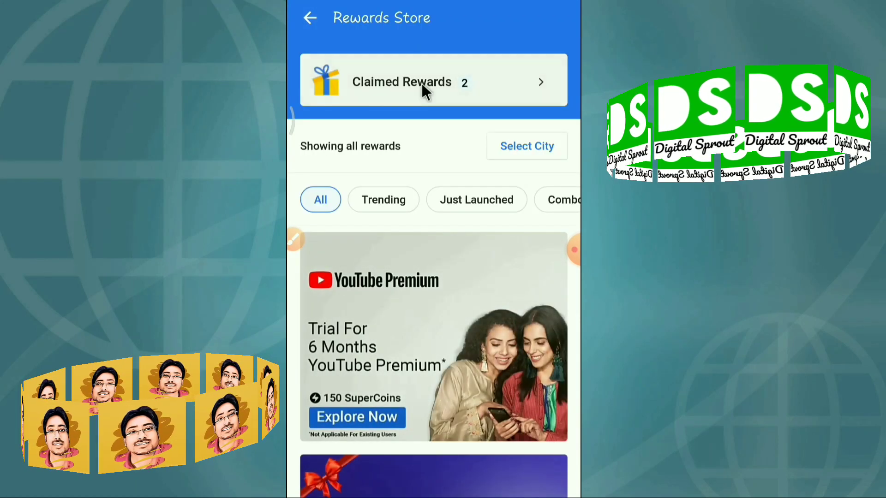
left_click(421, 85)
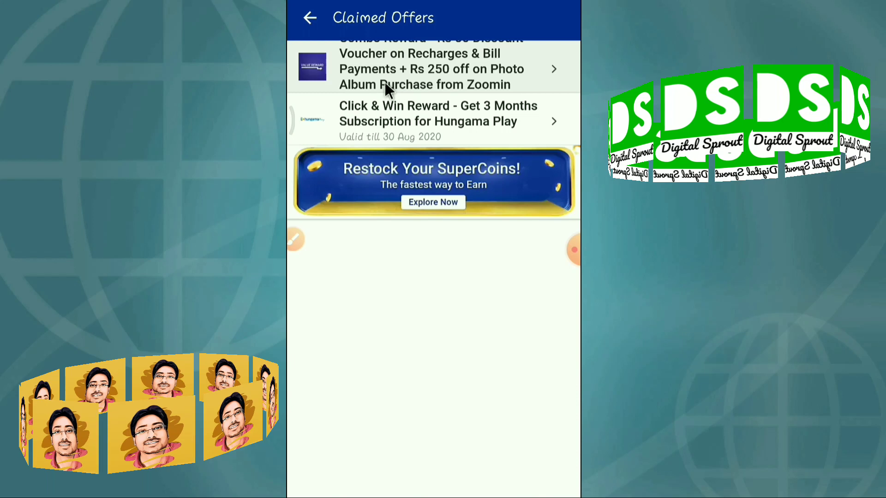
left_click(393, 63)
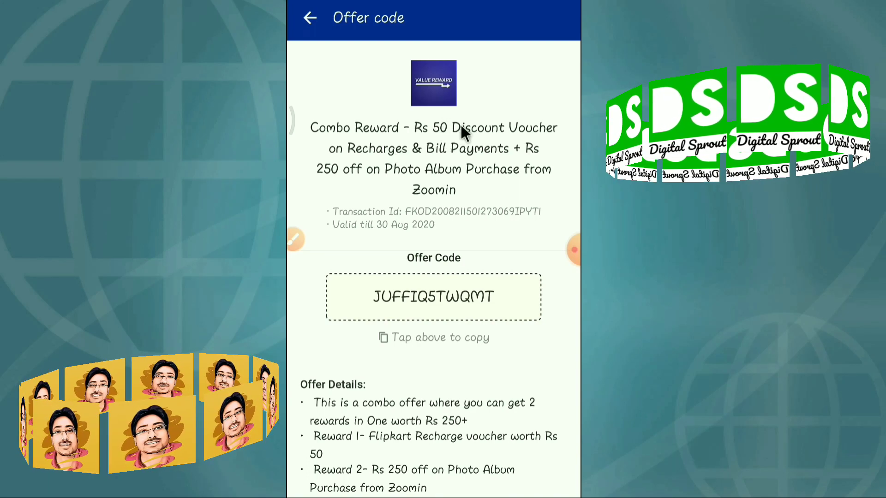
left_click(387, 282)
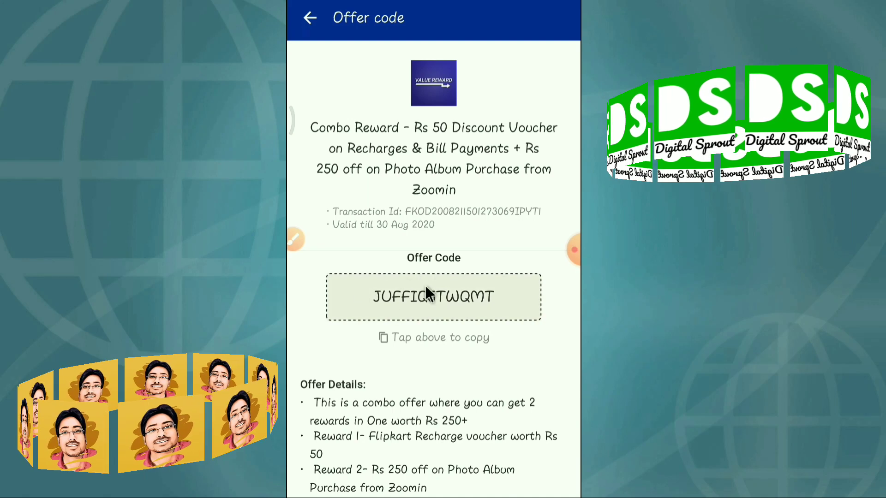
left_click(436, 298)
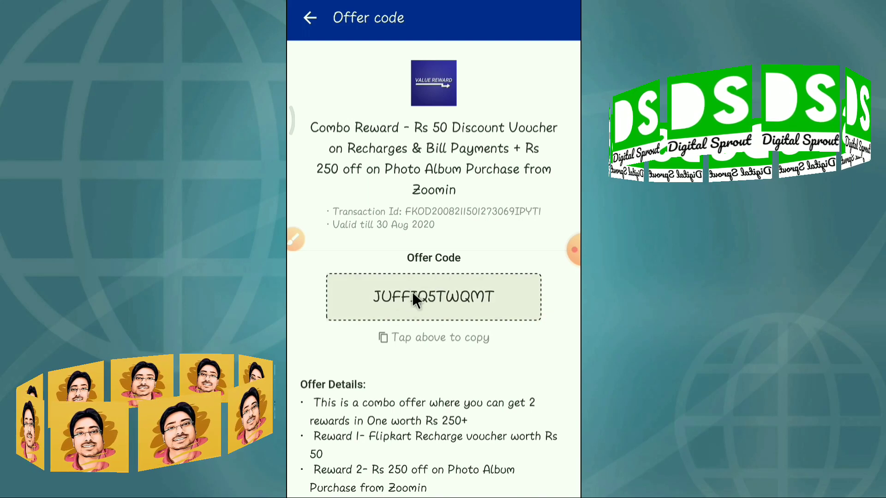
left_click(446, 296)
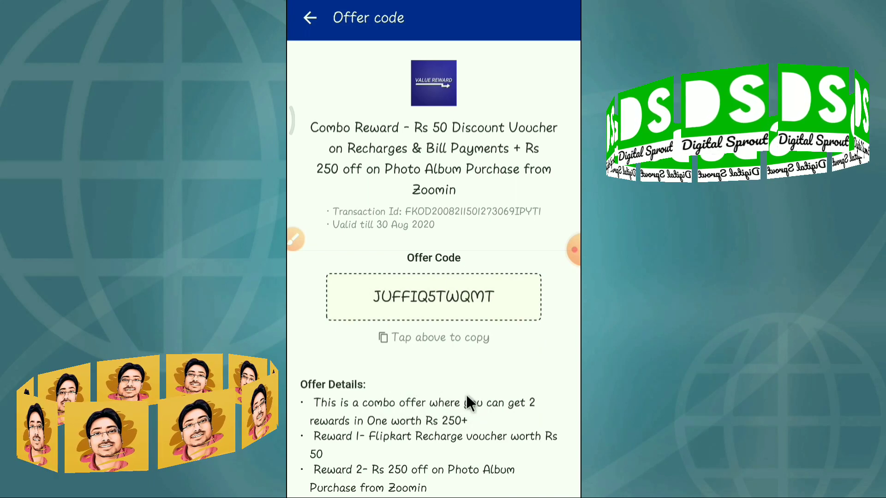
Step: Go back three screens to the SuperCoin Zone with its 334-coin balance
left_click(310, 18)
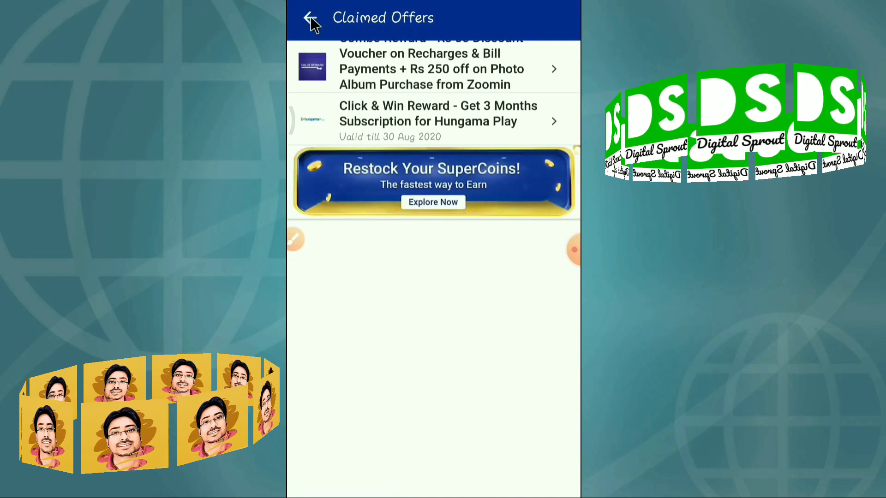
left_click(310, 19)
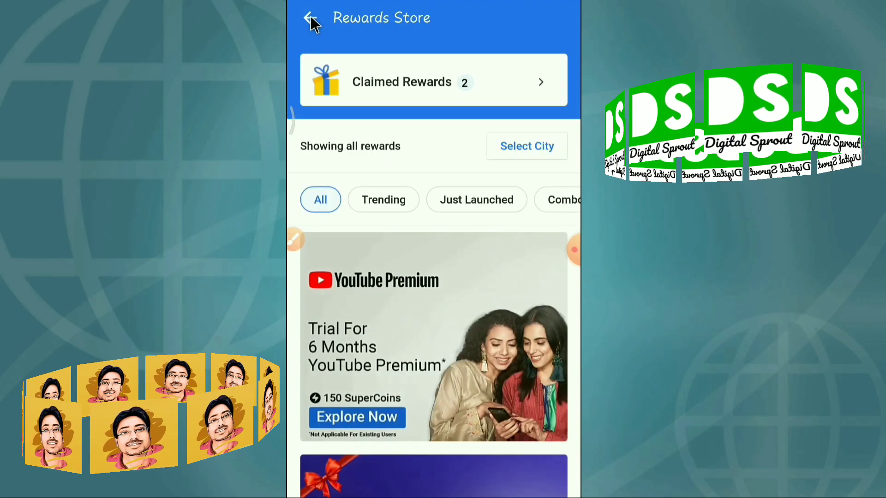
left_click(310, 18)
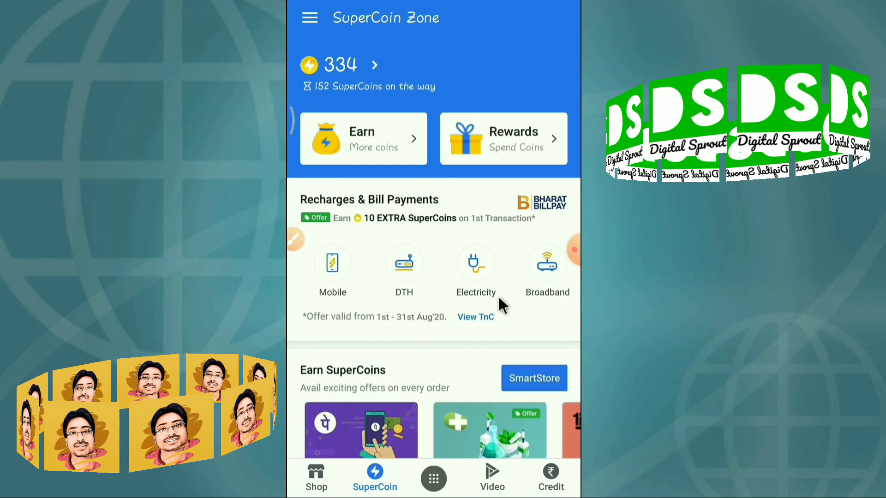
Step: Start a Mobile recharge from Recharges & Bill Payments, prefilled with Jio and West Bengal
left_click(338, 262)
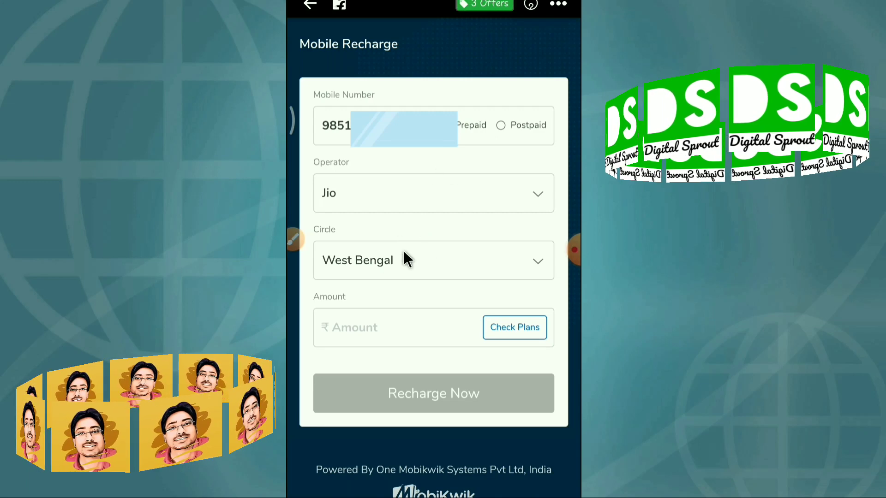
Step: Pick the ₹101 Jio DataAddon plan with 12 GB data from Check Plans
left_click(511, 327)
scroll(469, 325, "down", 2)
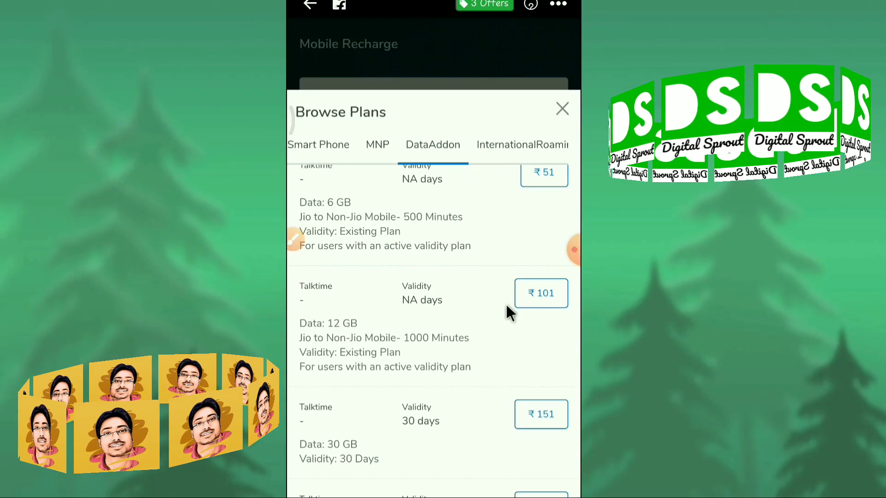
left_click(532, 291)
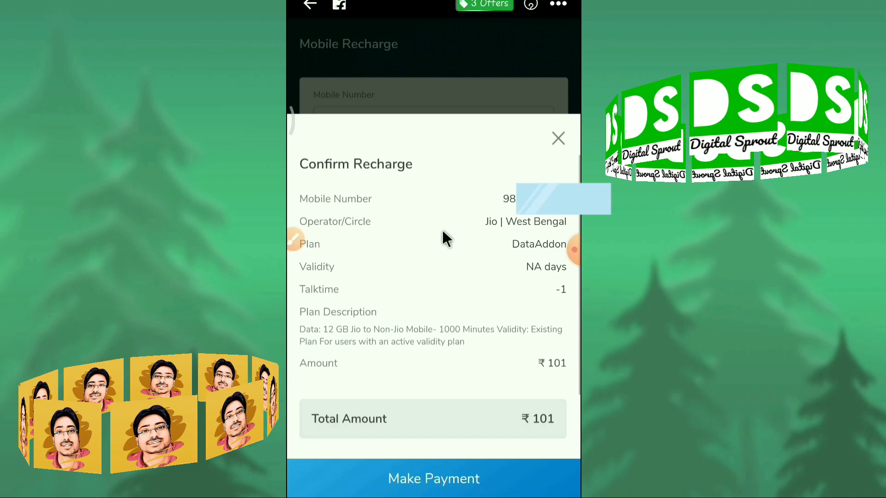
scroll(425, 225, "down", 2)
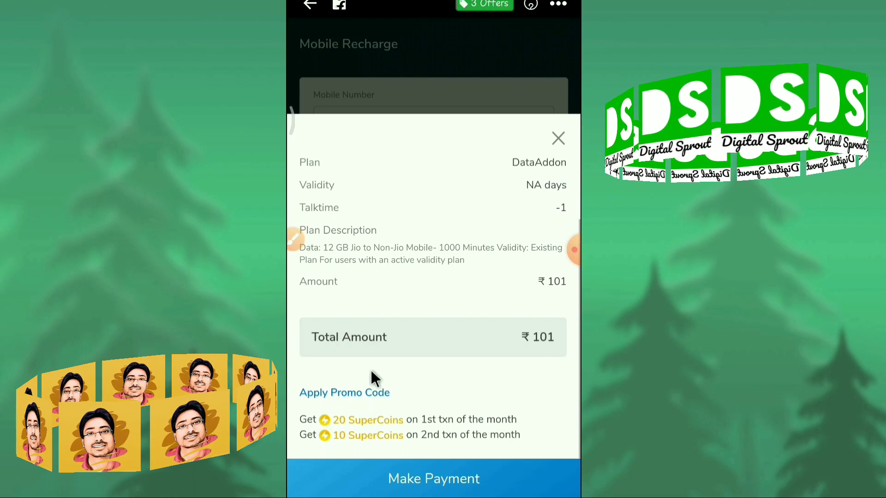
Step: Paste the copied Combo Reward voucher code as the promo code and apply it
left_click(339, 391)
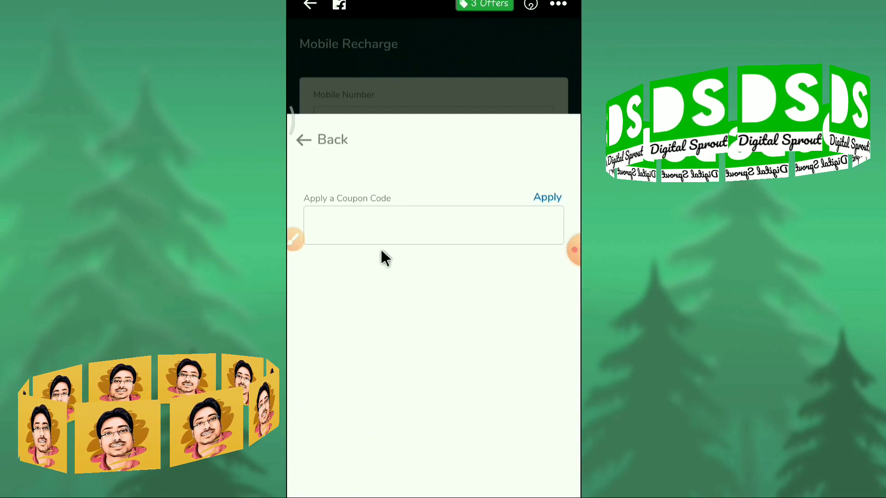
left_click(370, 222)
left_click(323, 160)
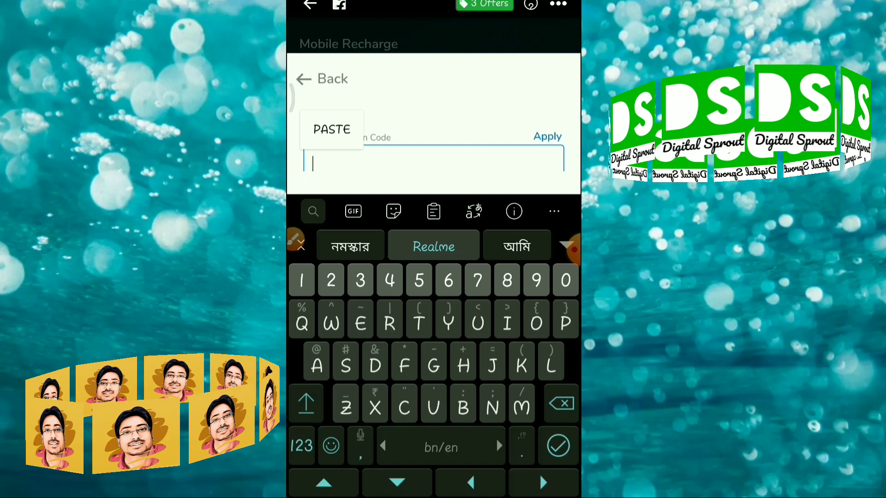
left_click(333, 127)
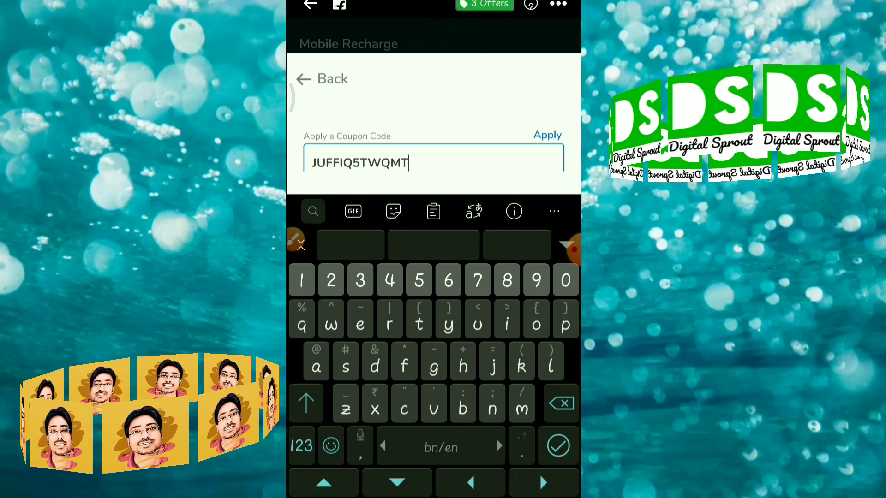
key("Escape")
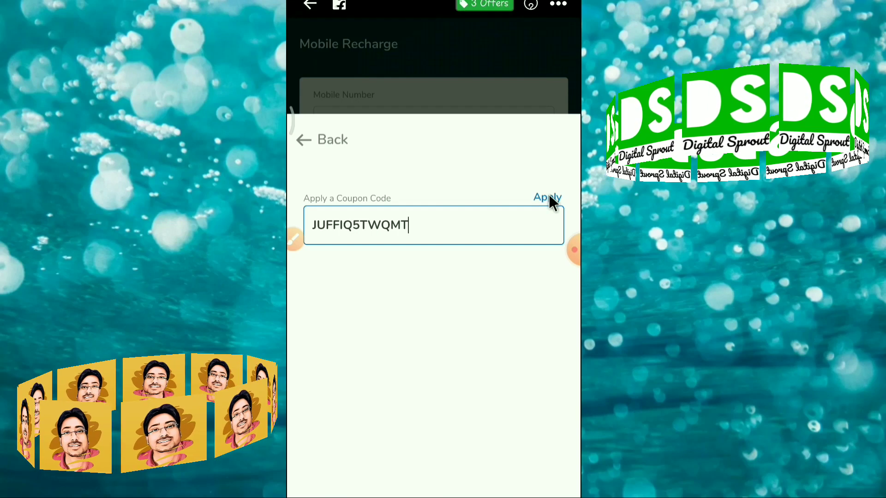
left_click(549, 195)
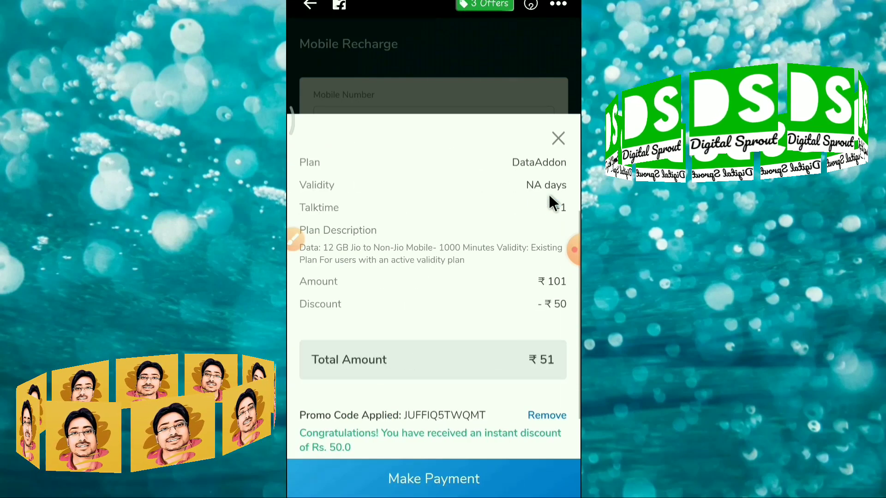
Step: Make the payment and continue paying the ₹51 balance by UPI
scroll(358, 334, "down", 2)
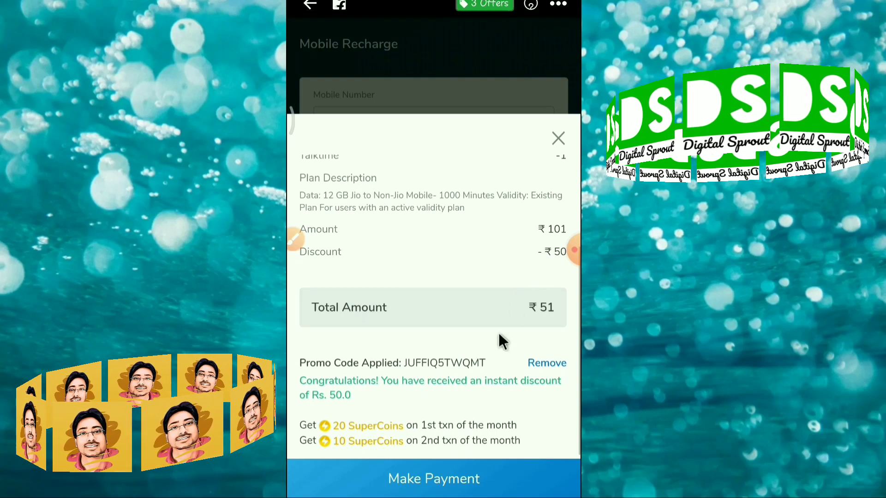
left_click(448, 488)
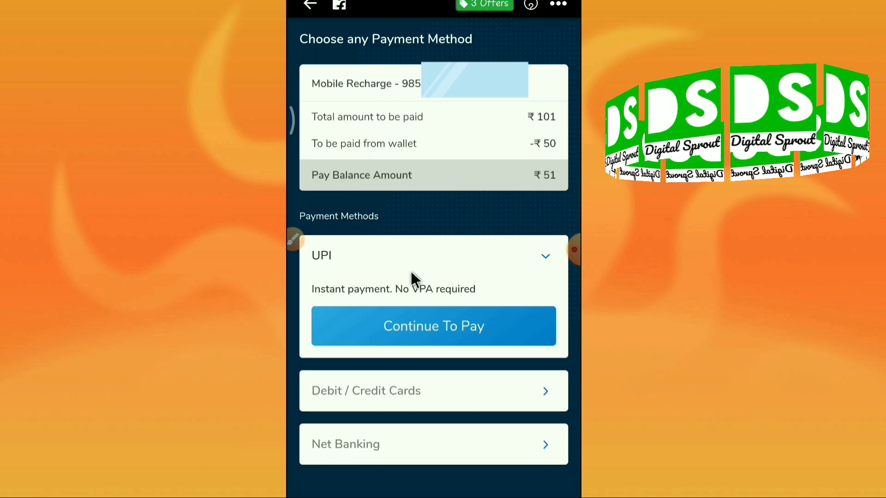
left_click(420, 330)
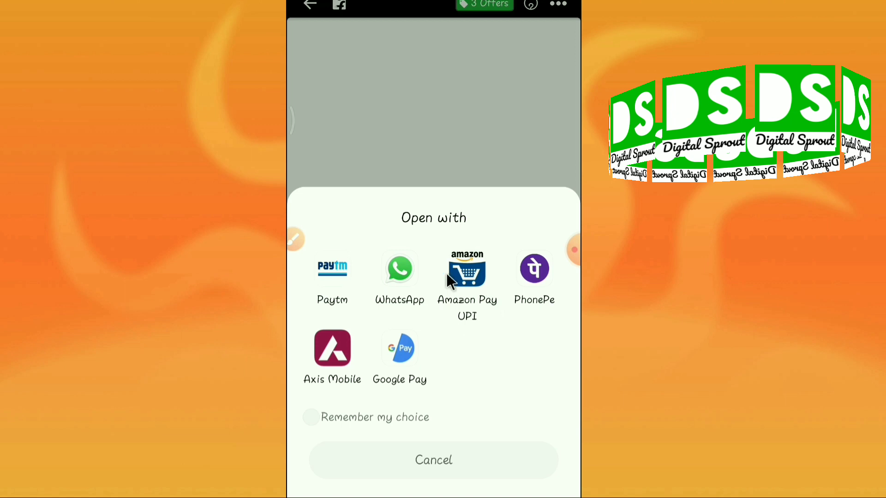
Step: Send the ₹51 payment to MOBIKWIK through PhonePe from the Axis Bank account
left_click(534, 270)
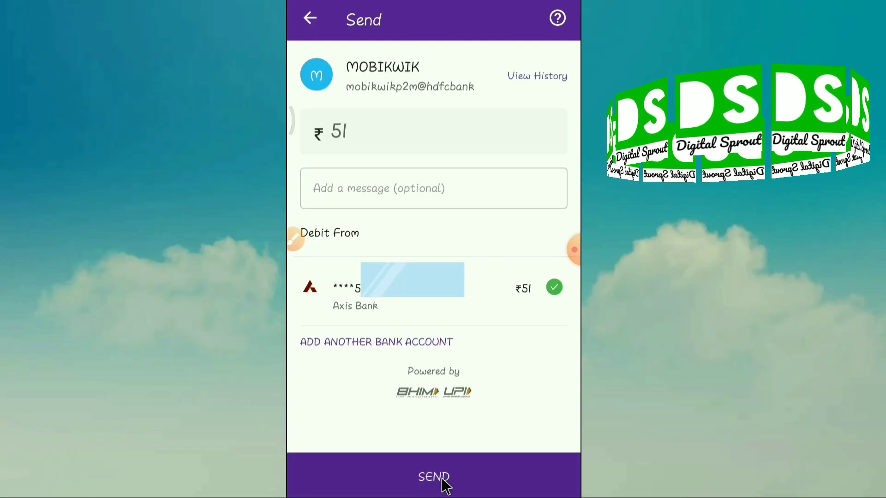
left_click(434, 477)
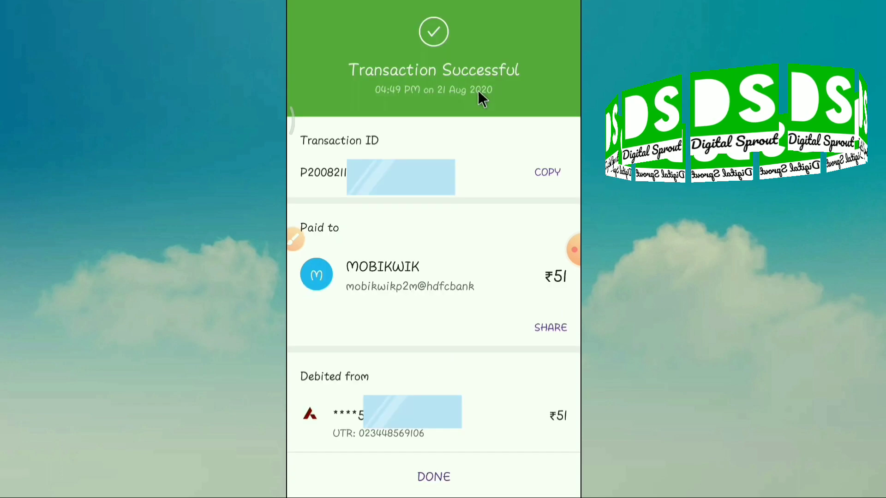